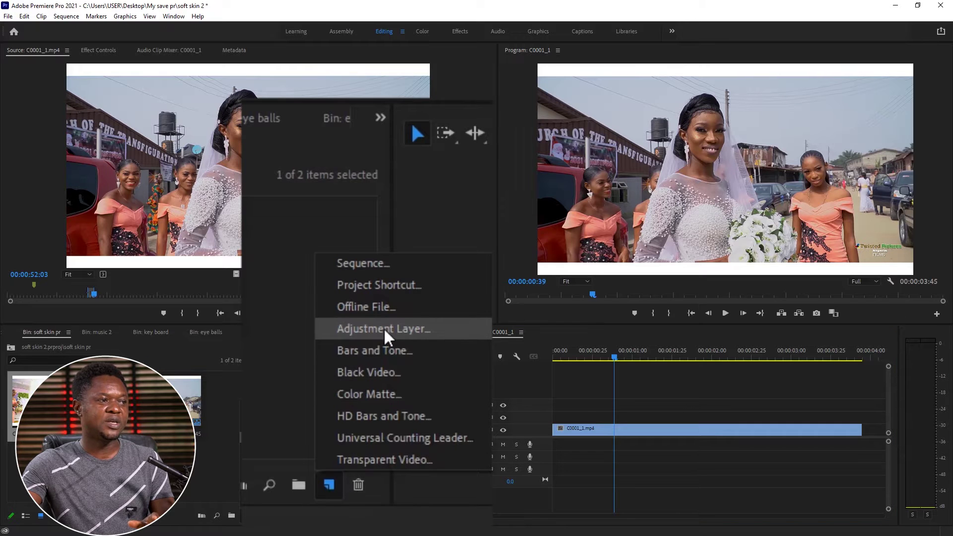
- Create a 1920 x 1080, 50 fps adjustment layer with square pixels and place it above C0001_1.mp4 on track V2
left_click(383, 327)
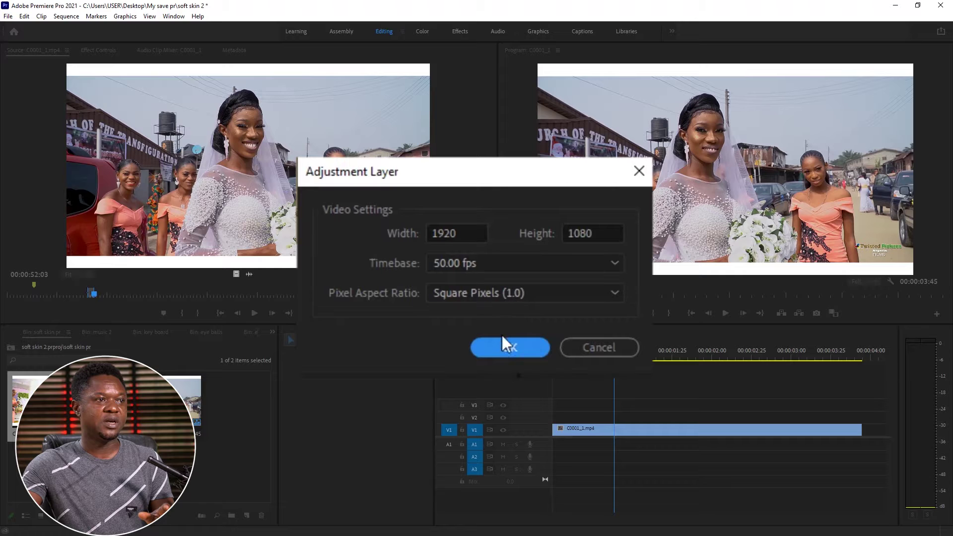
left_click(509, 347)
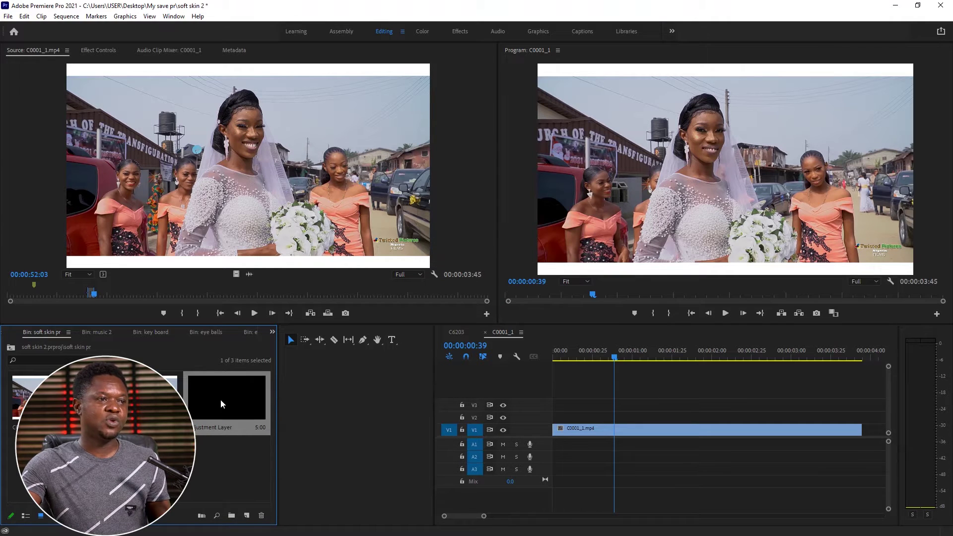
left_click_drag(213, 395, 556, 422)
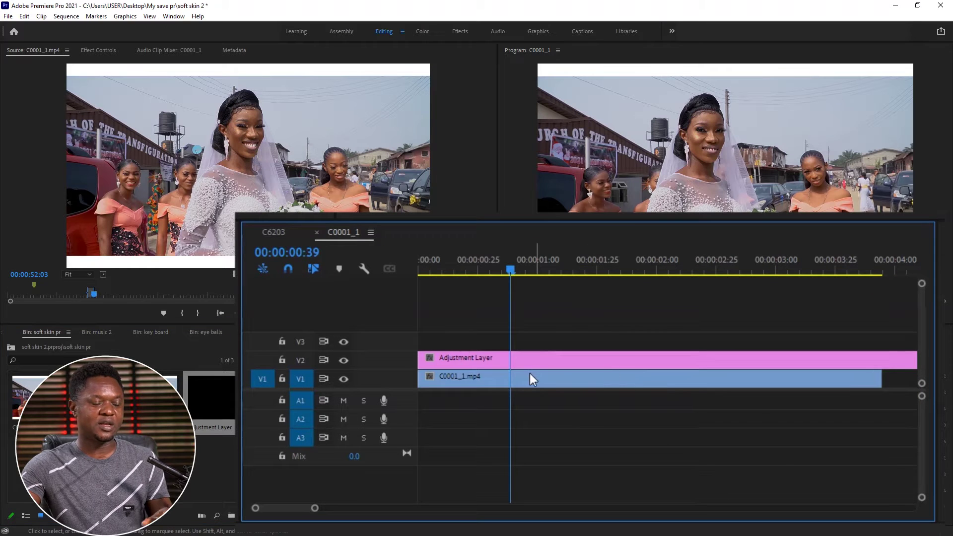
- Trim the adjustment layer to end with the video clip and to start at 00:00:01:11
key("minus")
left_click_drag(704, 360, 648, 361)
left_click_drag(463, 270, 487, 318)
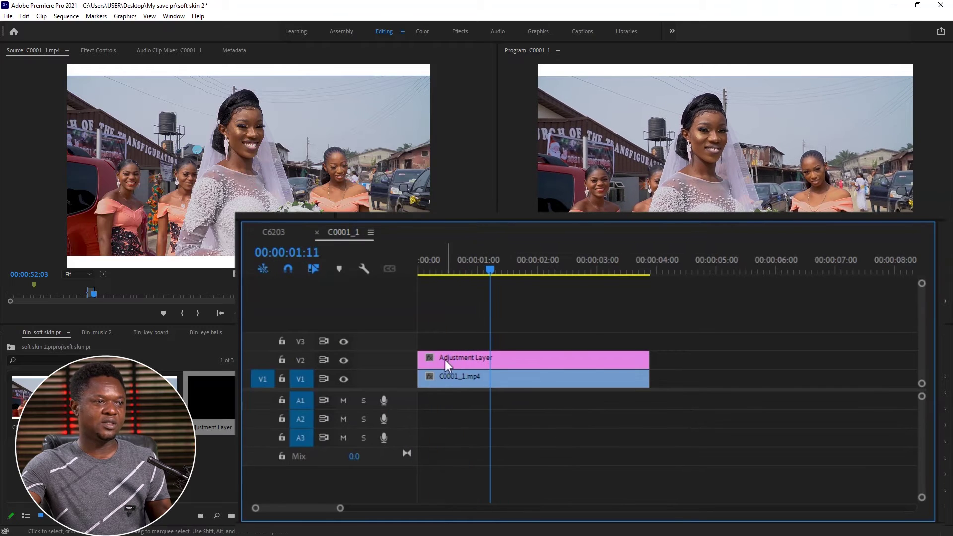
left_click_drag(435, 359, 490, 357)
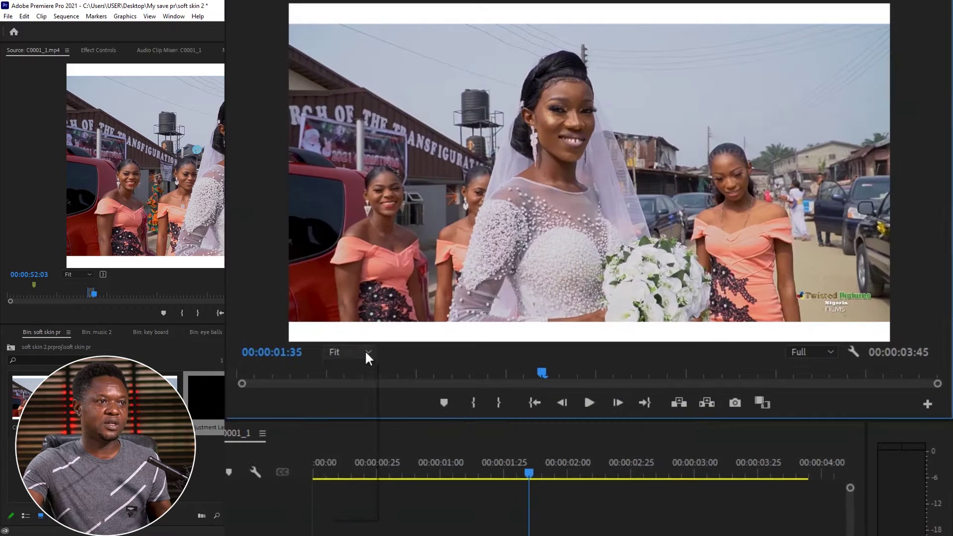
- Magnify the program preview to 75% and frame it on the bride's face
left_click(585, 281)
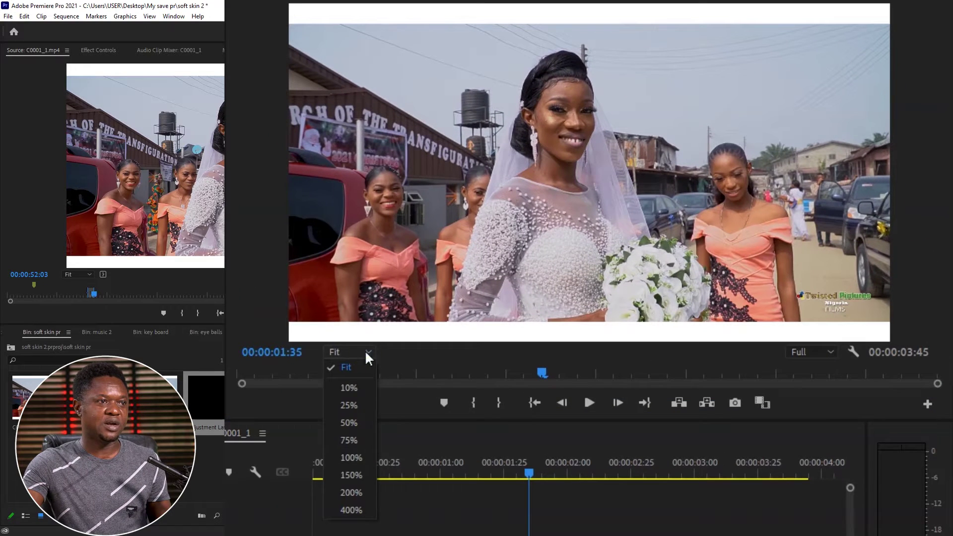
left_click(351, 441)
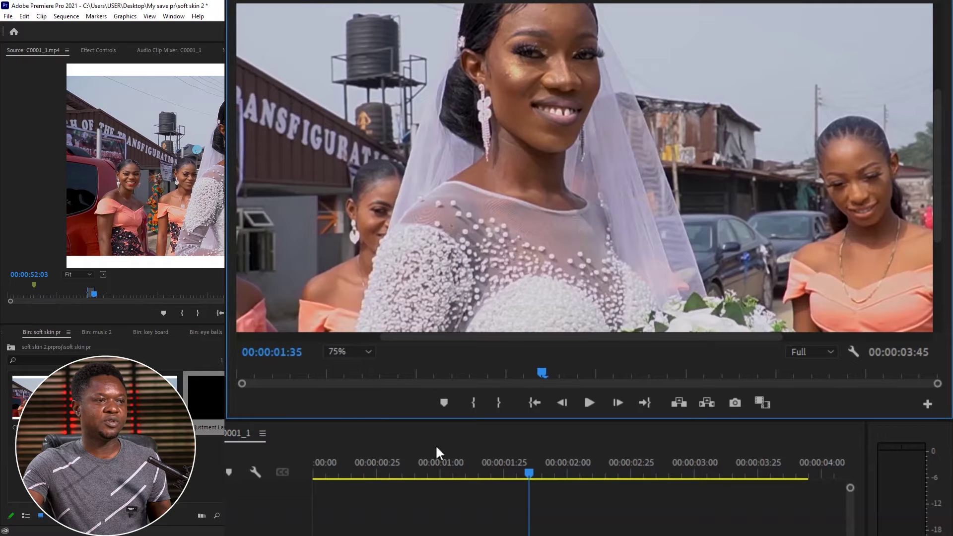
left_click_drag(938, 170, 936, 133)
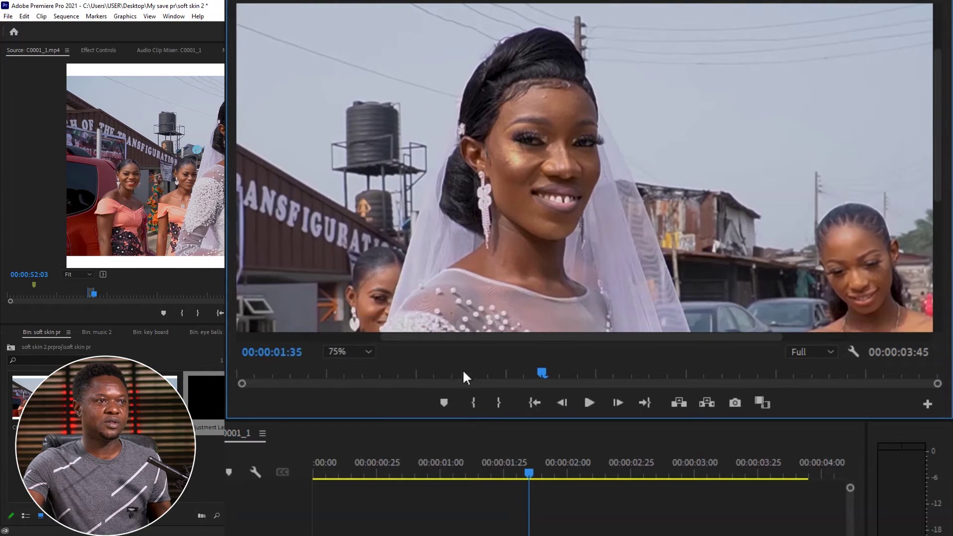
left_click_drag(487, 336, 445, 338)
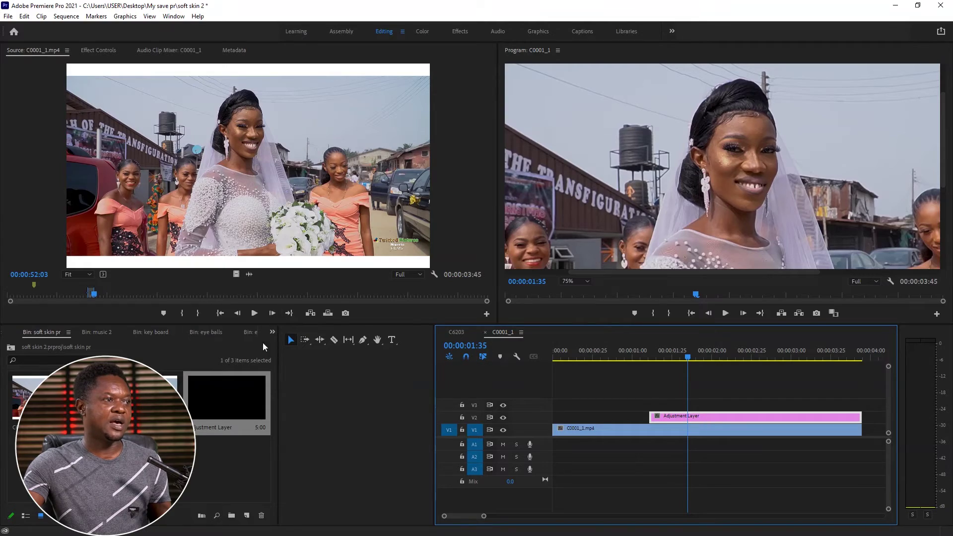
- Find the Lumetri Color effect by searching for "lumetri" and apply it to the adjustment layer
left_click(272, 331)
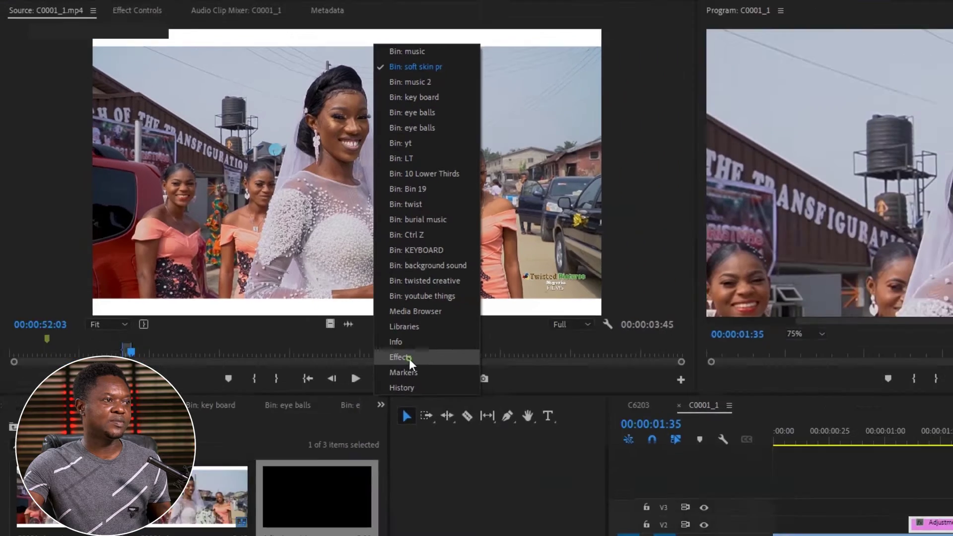
left_click(408, 357)
left_click(188, 223)
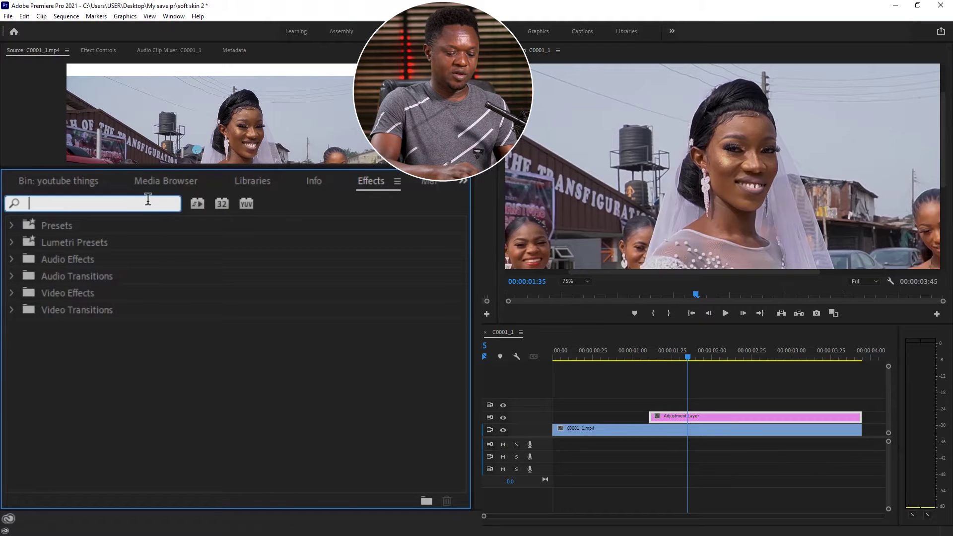
type("lumetri")
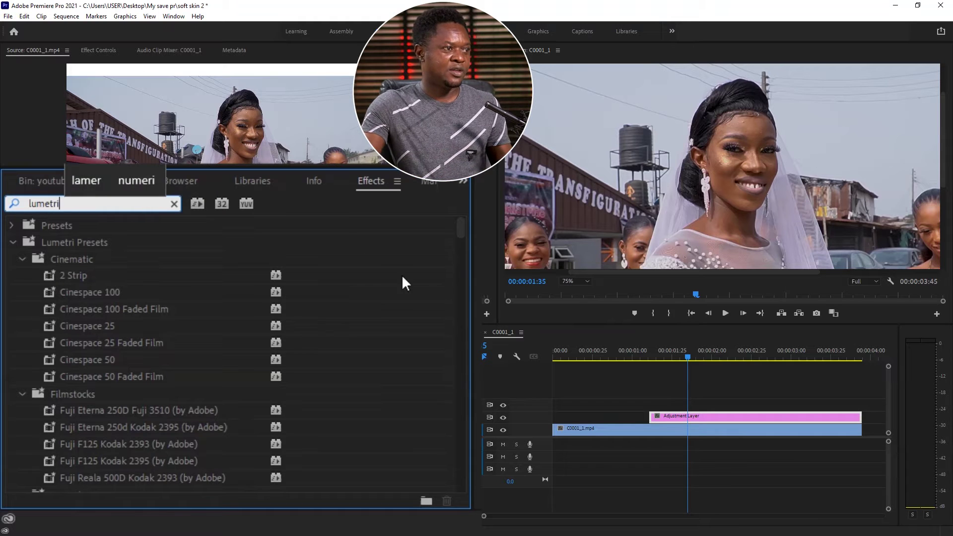
left_click_drag(461, 232, 457, 494)
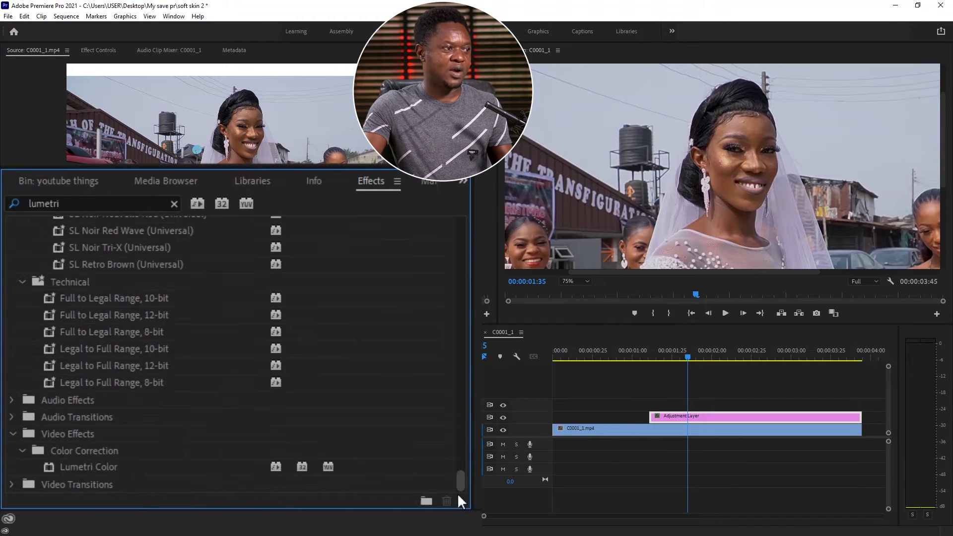
left_click_drag(85, 467, 713, 419)
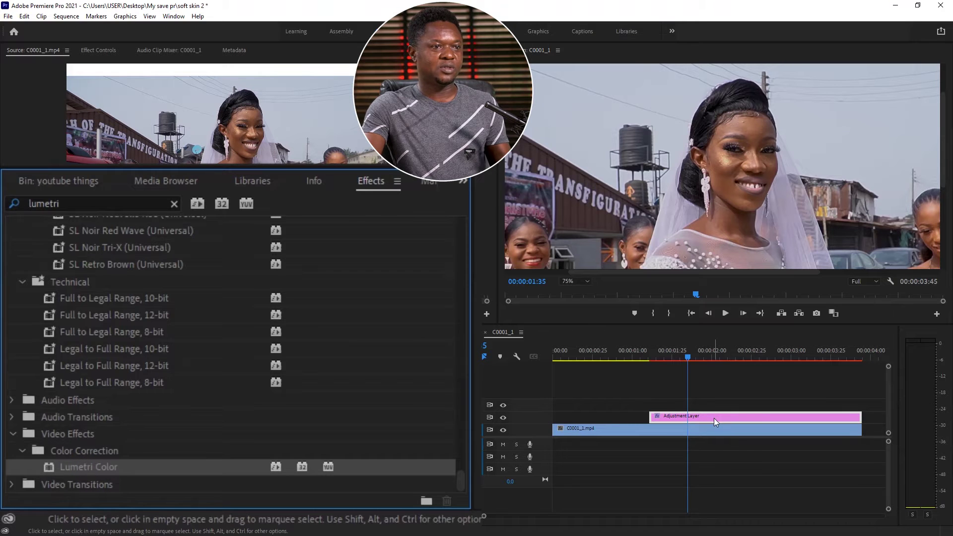
- In the Color workspace, set the HSL Secondary key colour by sampling the bride's forehead skin, and save the project
left_click(697, 361)
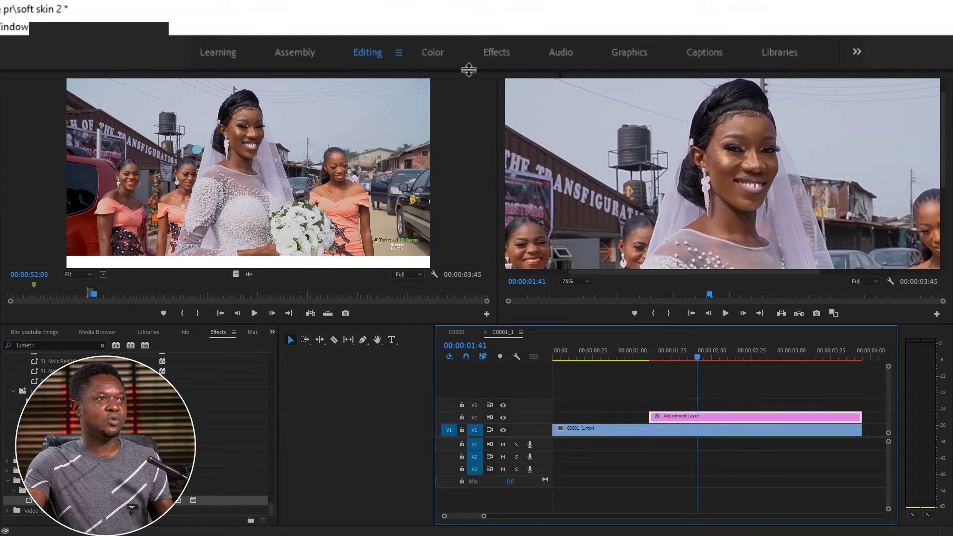
left_click(435, 51)
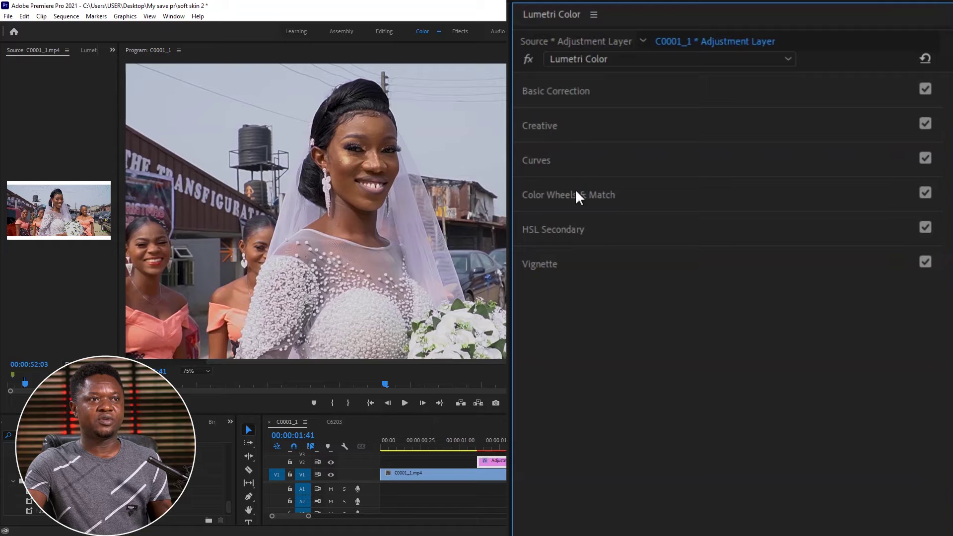
left_click(559, 230)
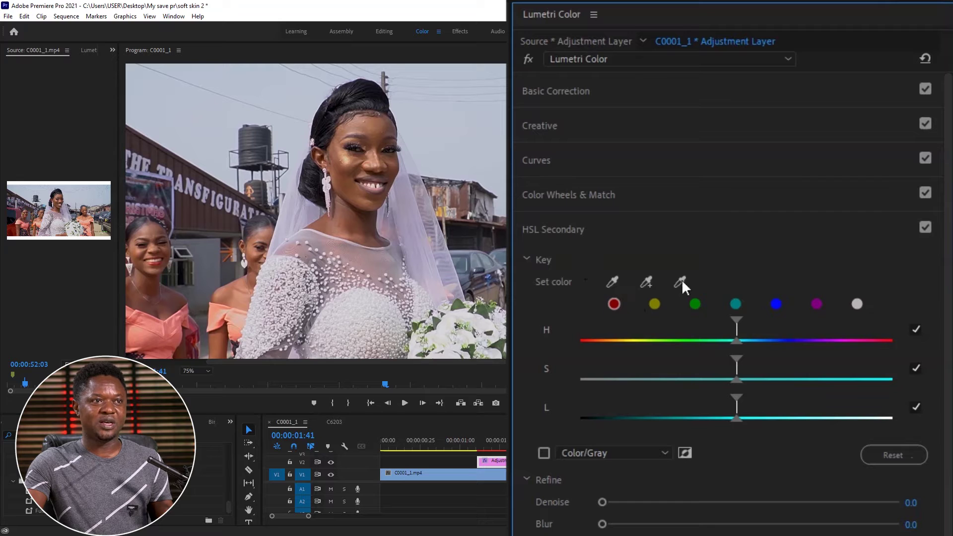
left_click(614, 279)
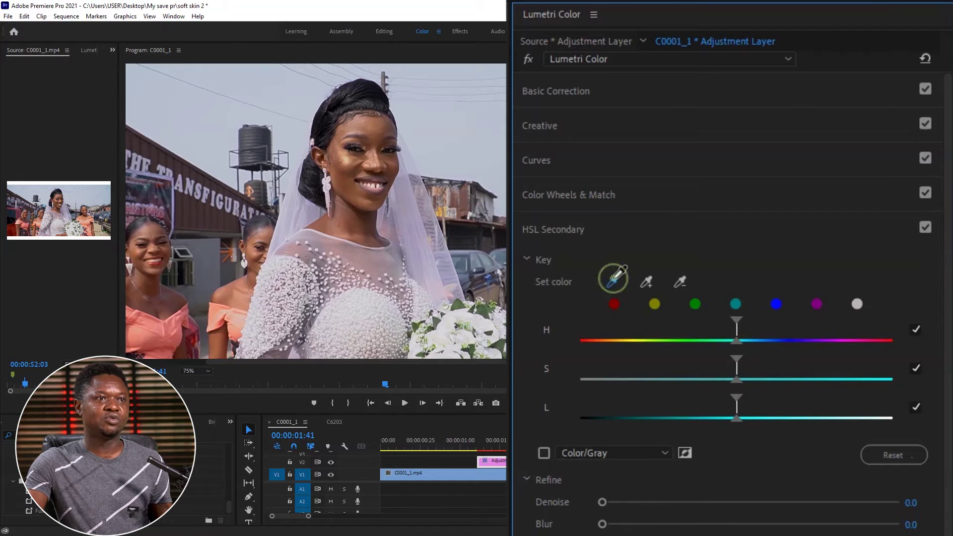
left_click(375, 130)
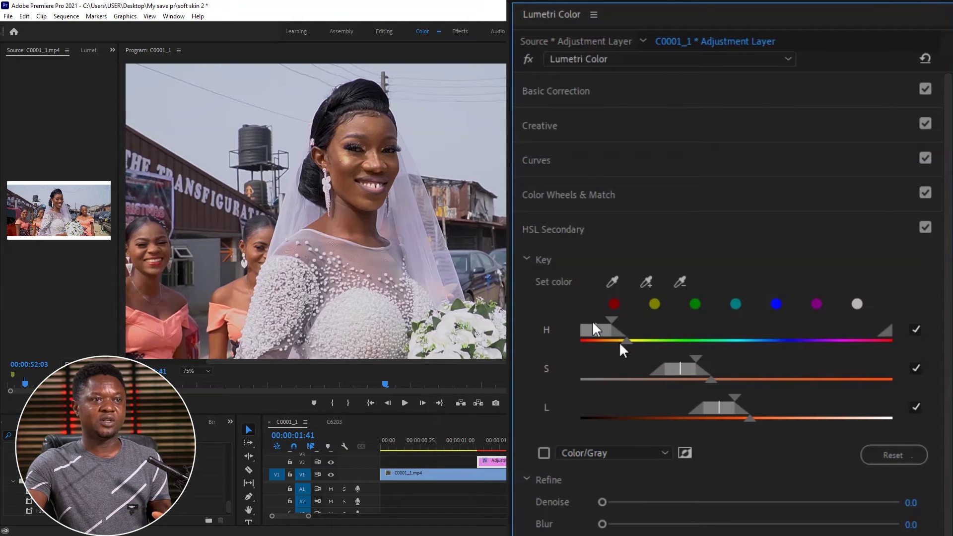
key("ctrl+s")
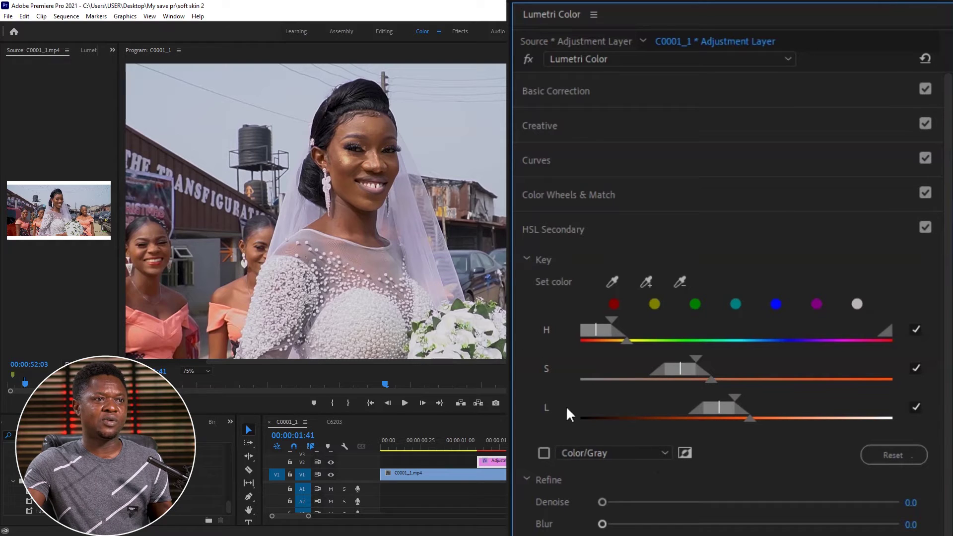
- Turn on the HSL Secondary key mask preview and set it to Color/Black
left_click(543, 452)
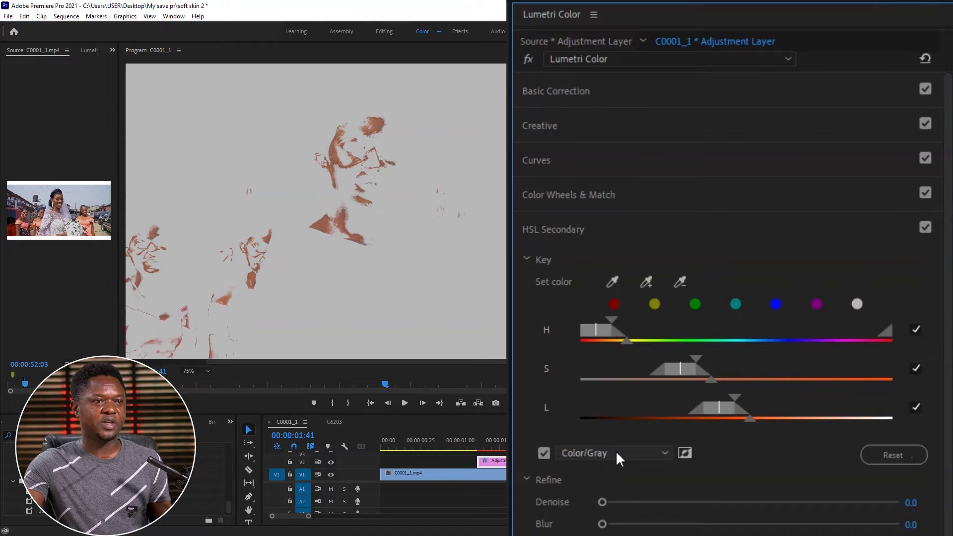
left_click(665, 451)
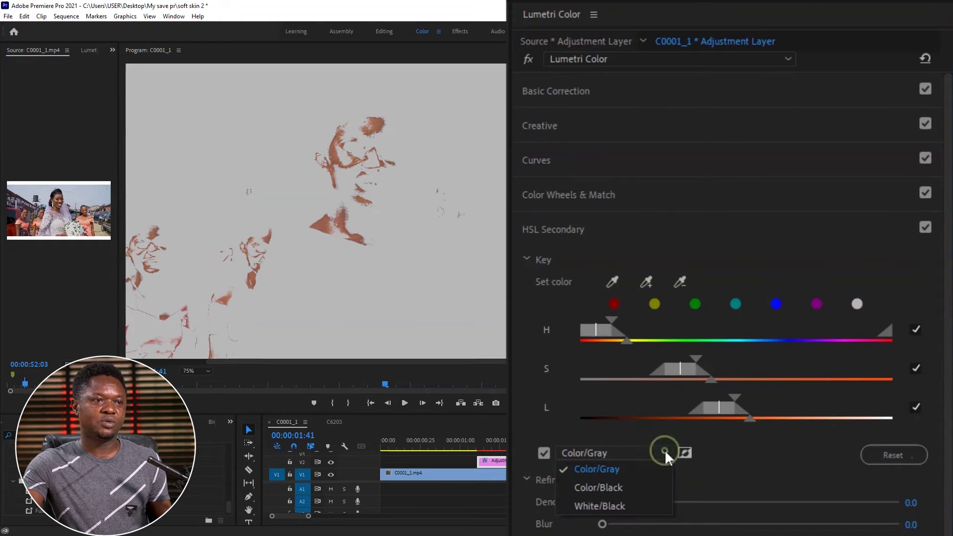
left_click(609, 487)
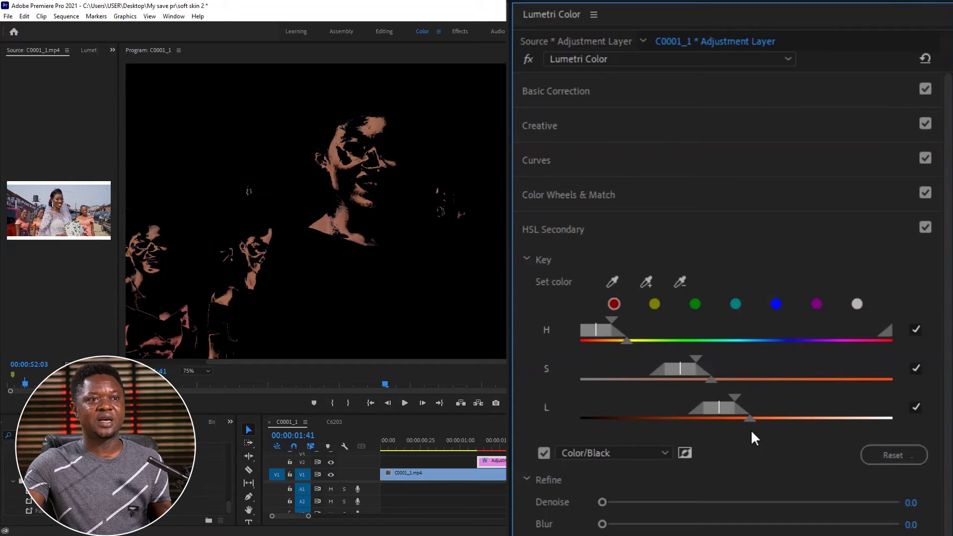
- Widen the luminance falloff of the HSL Secondary key in stages to cover more of the skin tones
left_click_drag(752, 418, 798, 416)
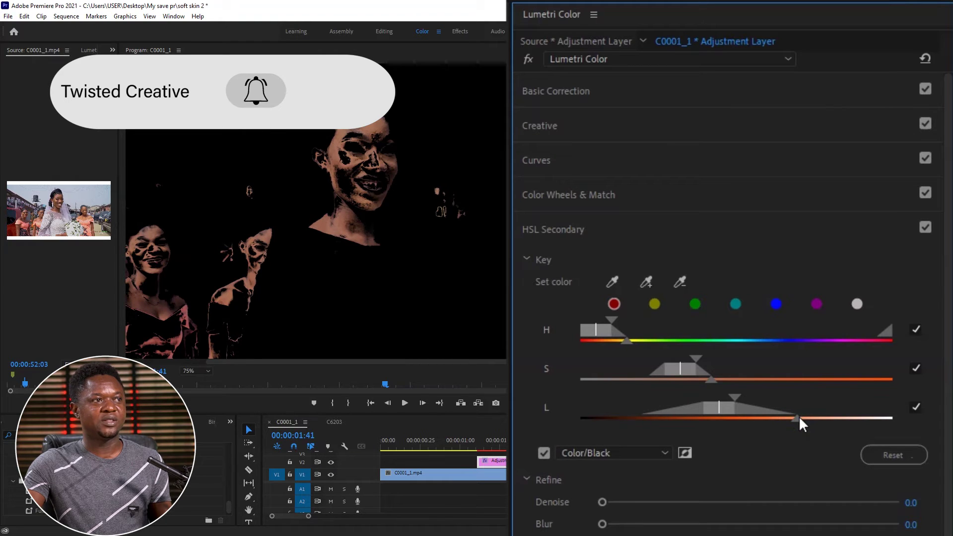
left_click_drag(790, 422, 811, 417)
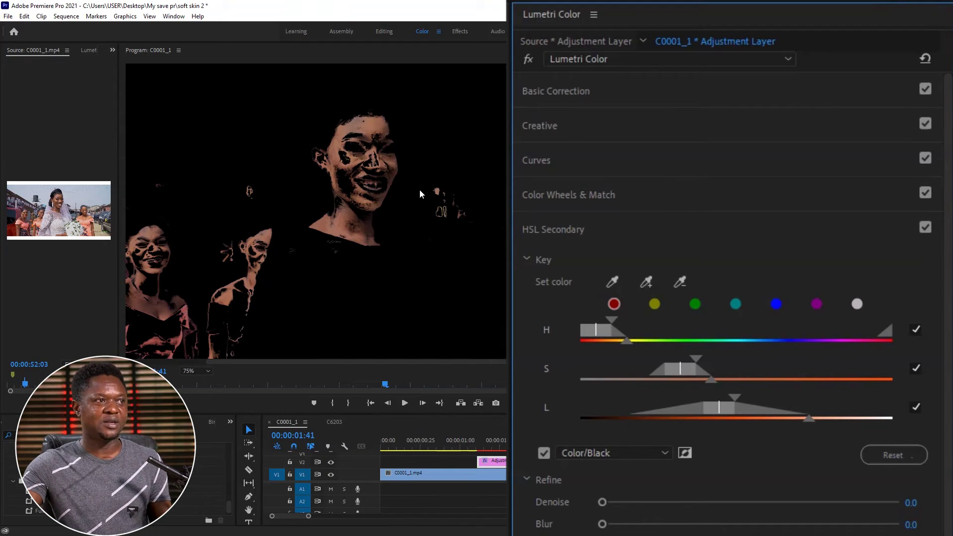
left_click_drag(807, 419, 827, 420)
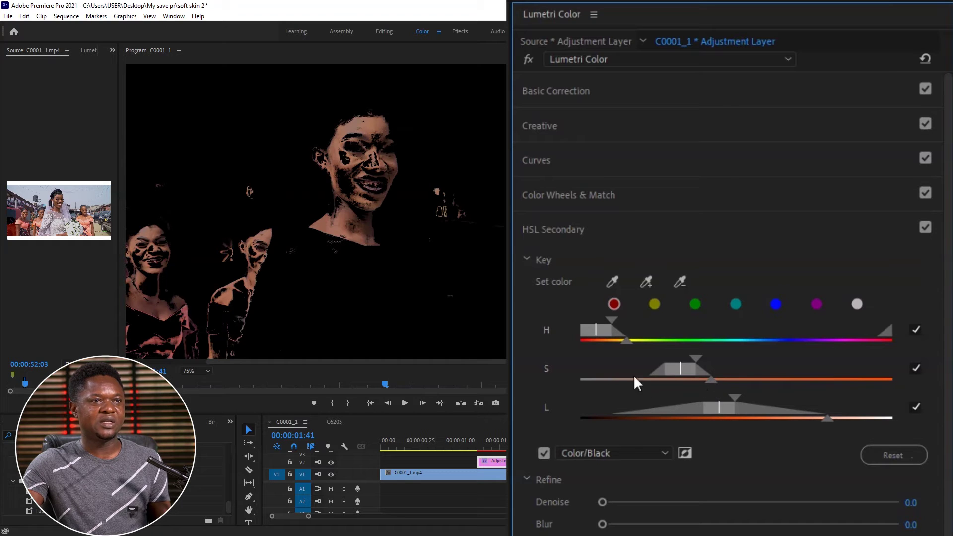
- Widen the saturation falloff of the skin key slightly and narrow its hue falloff a little
left_click_drag(713, 381, 728, 379)
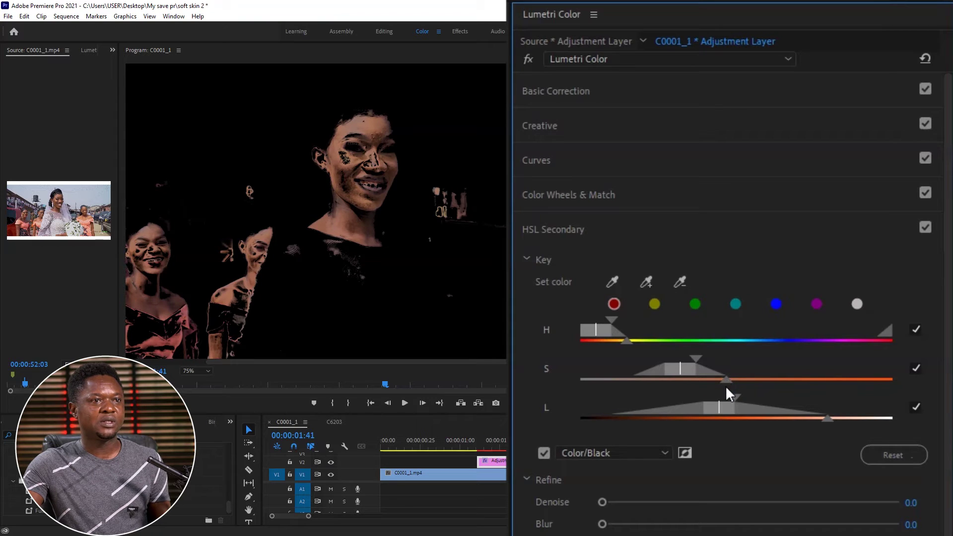
left_click_drag(724, 379, 728, 380)
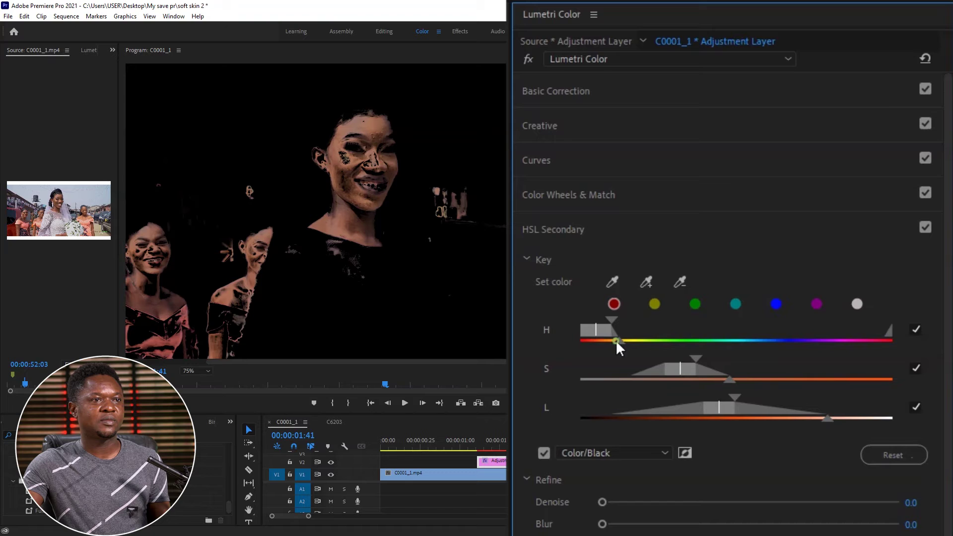
left_click_drag(611, 341, 620, 342)
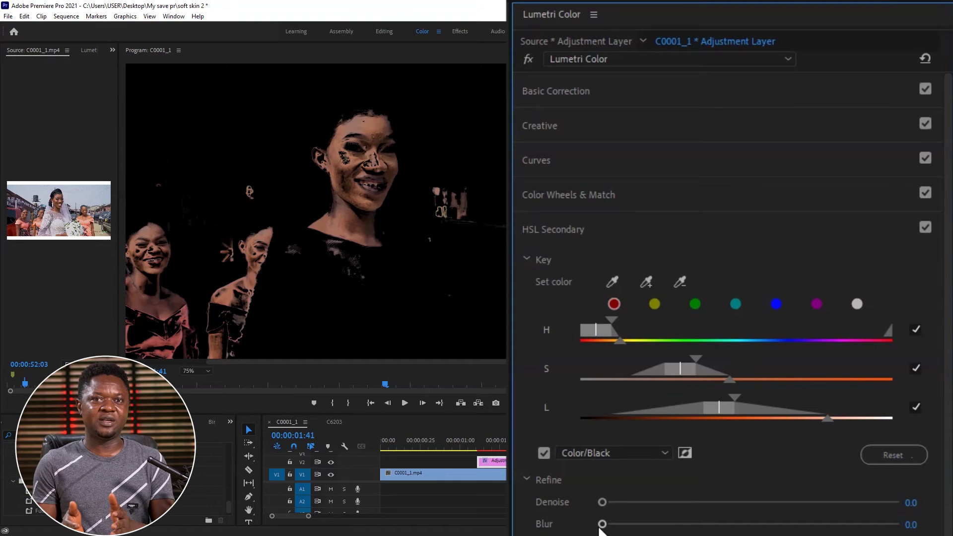
- Set the Blur refinement of the skin key to 1.4
scroll(599, 528, "down", 5)
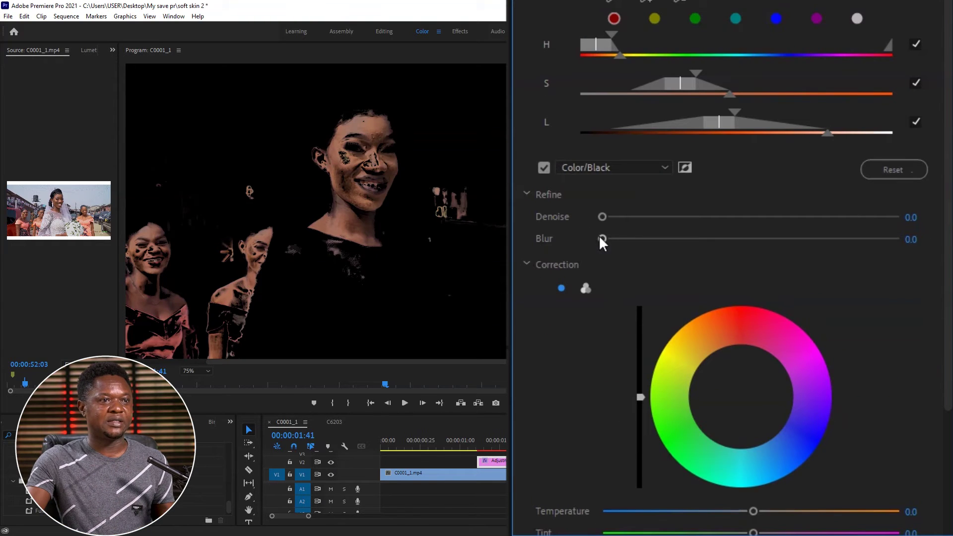
left_click_drag(601, 238, 617, 238)
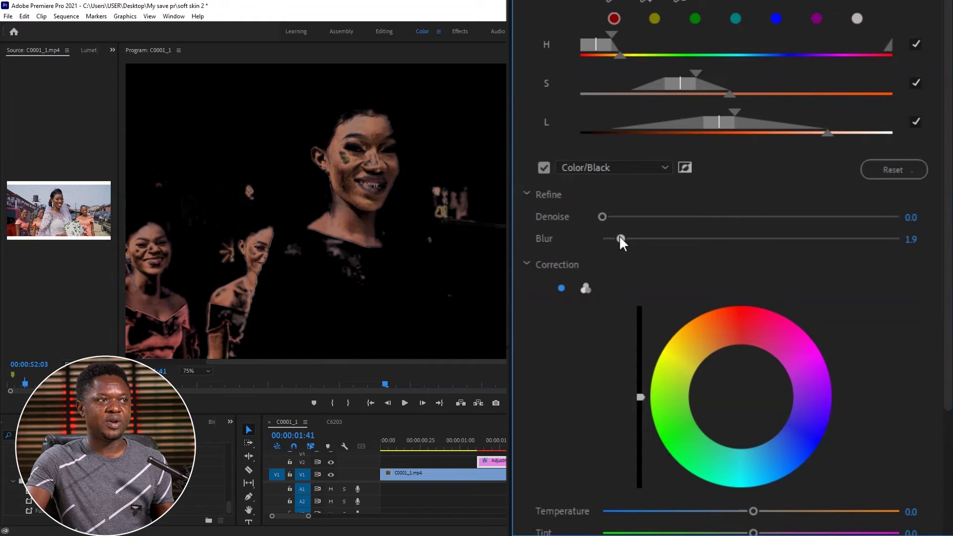
left_click_drag(617, 239, 616, 239)
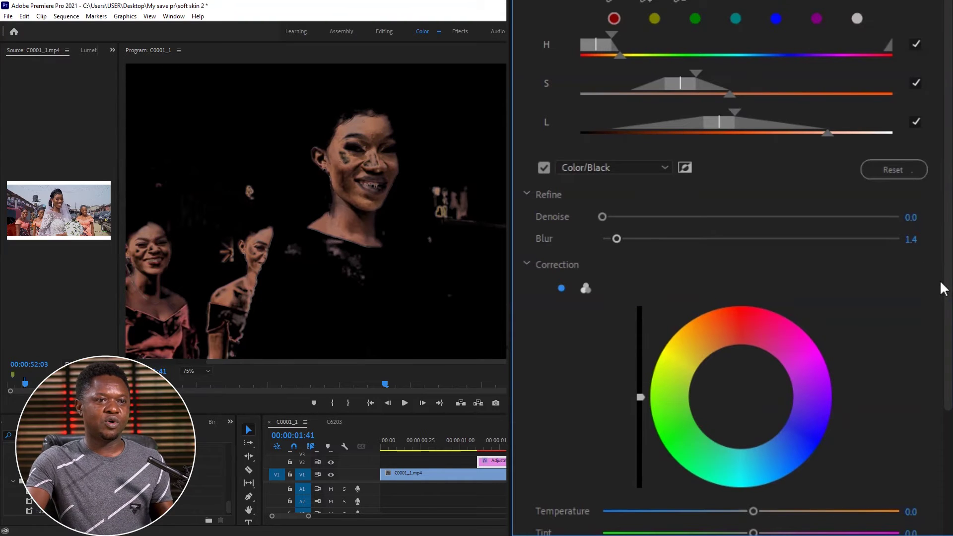
- Set the HSL Secondary correction's Sharpen to -77.9 to soften the keyed skin, and toggle the mask preview
scroll(940, 278, "down", 5)
scroll(561, 404, "up", 1)
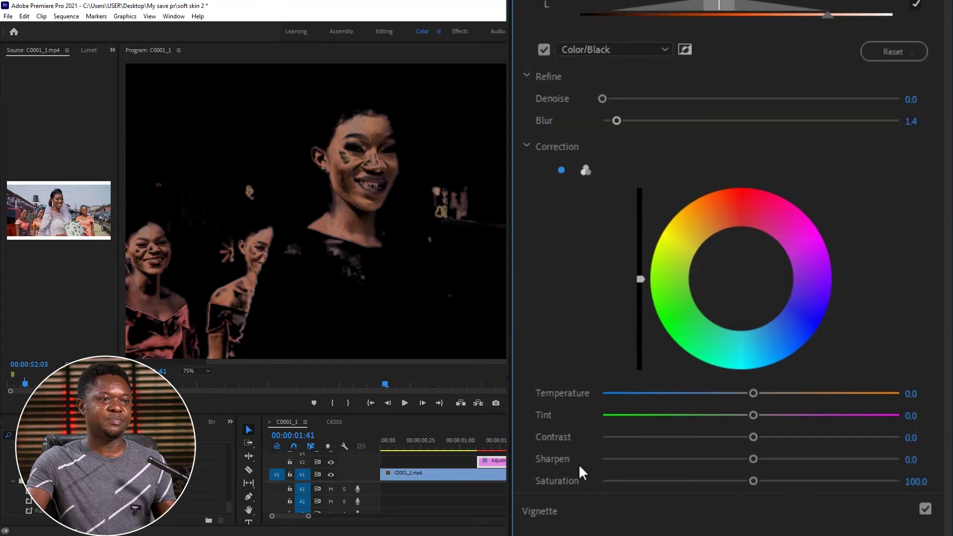
left_click_drag(752, 459, 660, 459)
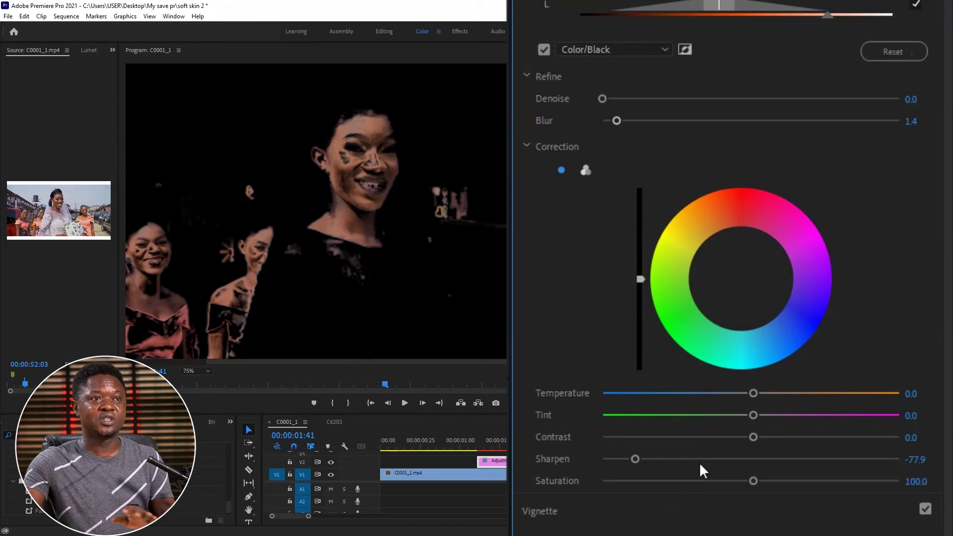
left_click(543, 50)
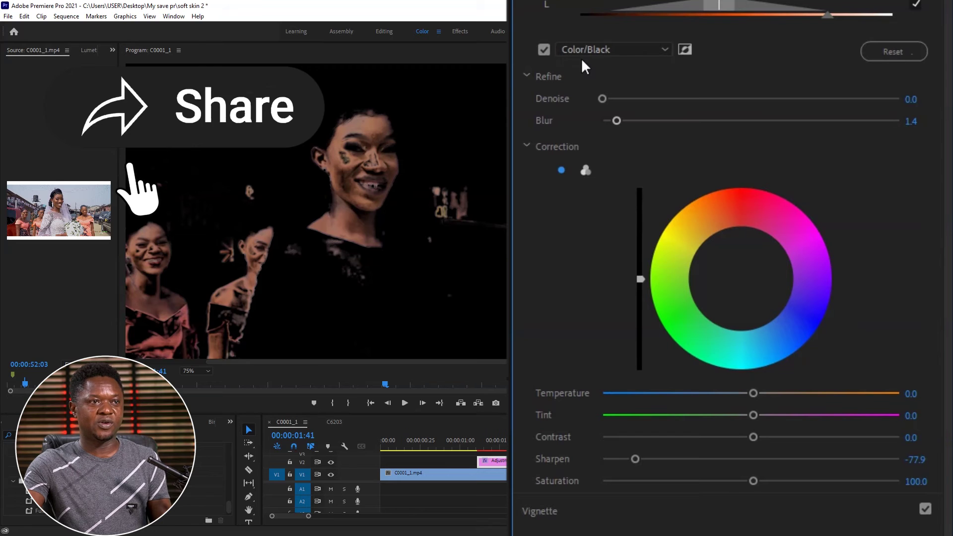
- Turn off the Color/Black mask preview and set the HSL Secondary correction's Sharpen to -86.4 to soften the skin further
left_click(544, 50)
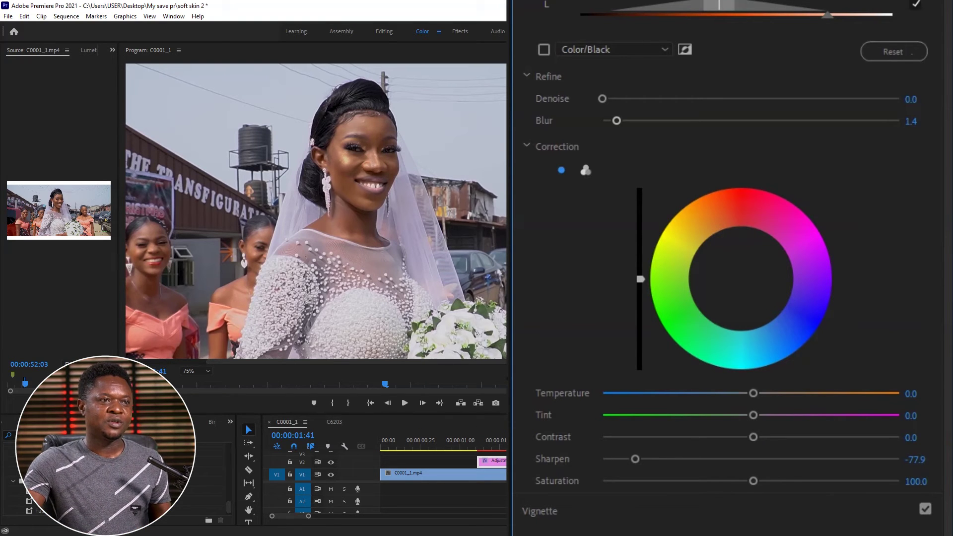
key("Left")
key("Left")
key("Left")
key("Left")
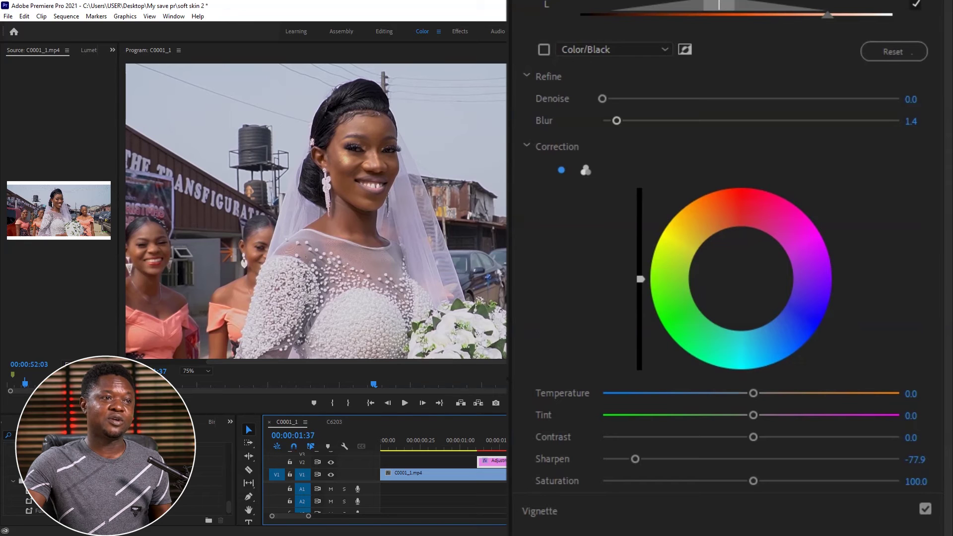
left_click_drag(630, 457, 599, 459)
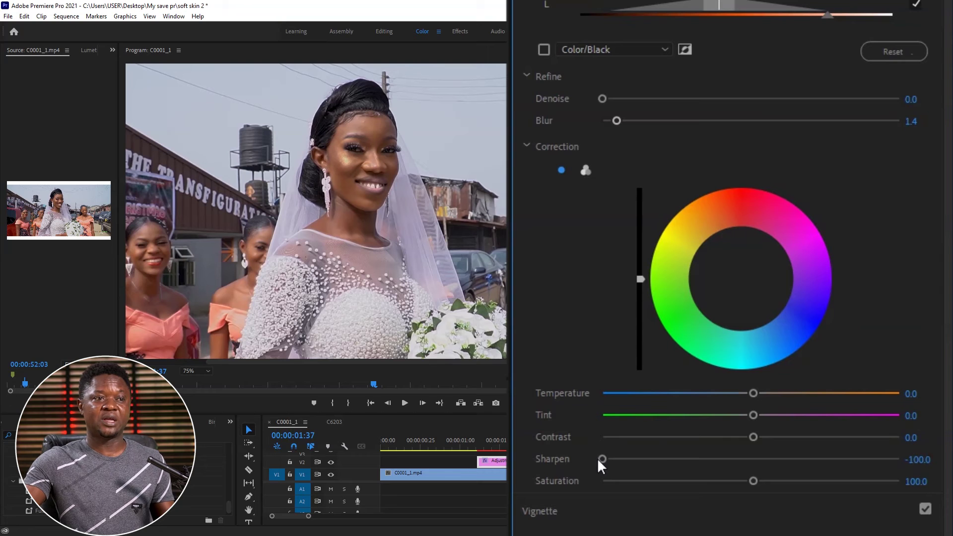
left_click_drag(604, 462, 606, 460)
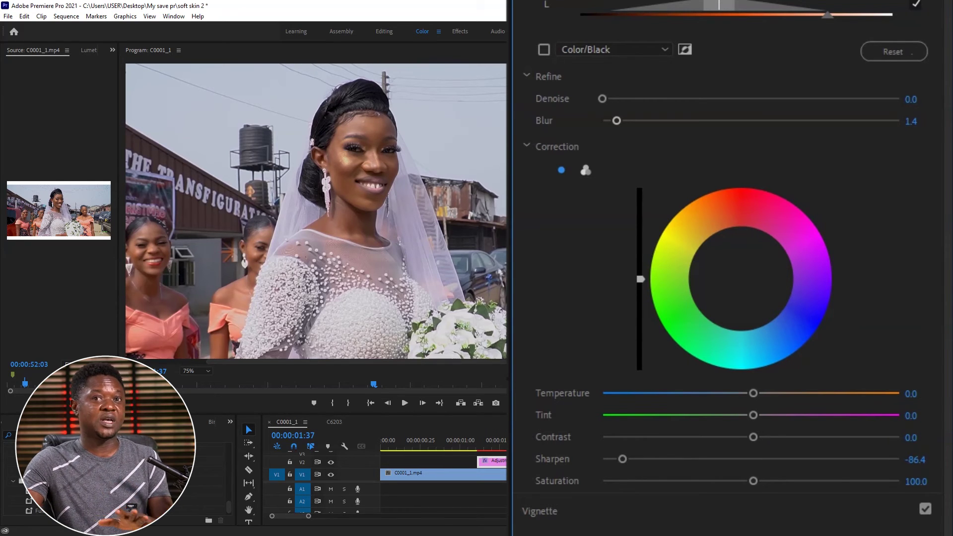
- Scrub back and forth across the start of the adjustment layer to compare the skin before and after softening
left_click_drag(496, 447, 467, 449)
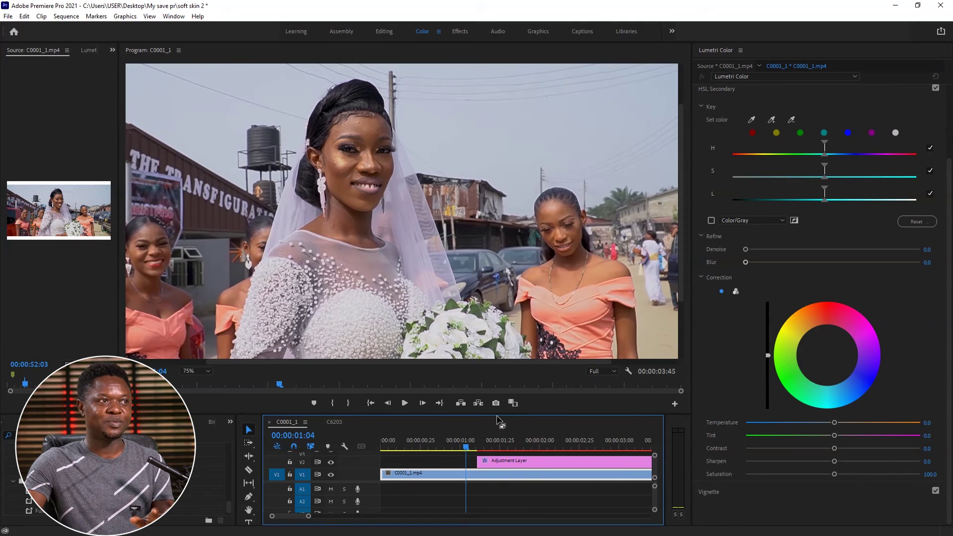
left_click_drag(468, 446, 484, 449)
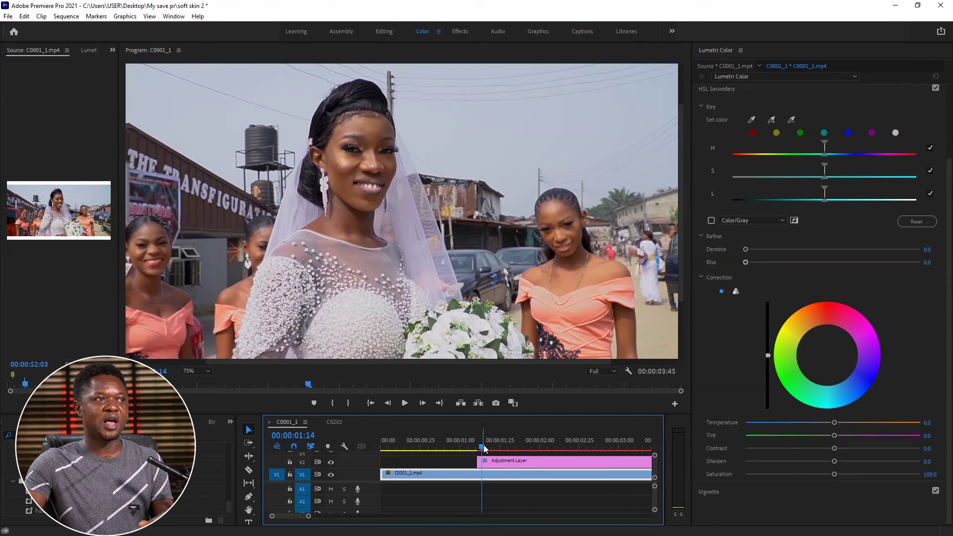
mouse_move(485, 449)
left_mouse_down()
mouse_move(466, 448)
mouse_move(486, 450)
left_mouse_up()
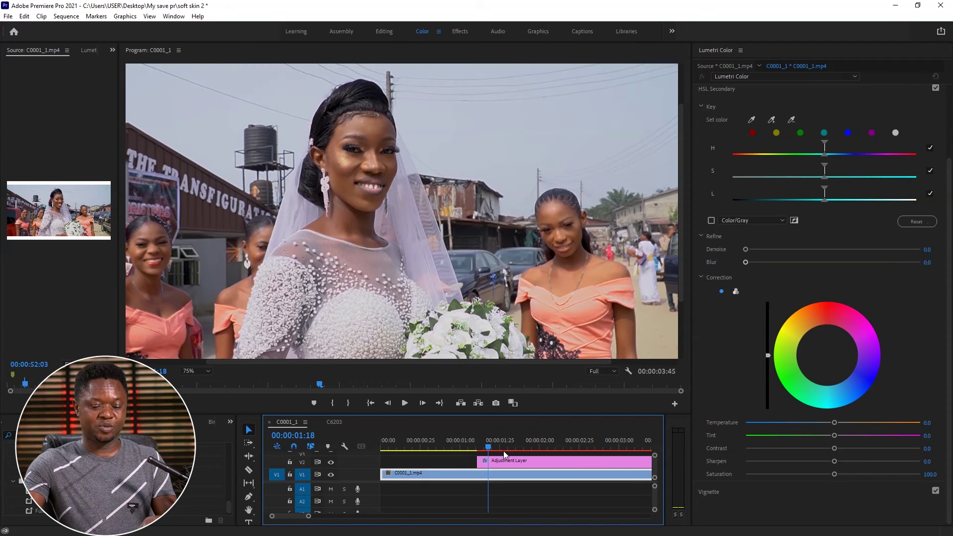
- Render the sequence's effects and play the clip from before the adjustment layer through its start to review the skin softening
key("Return")
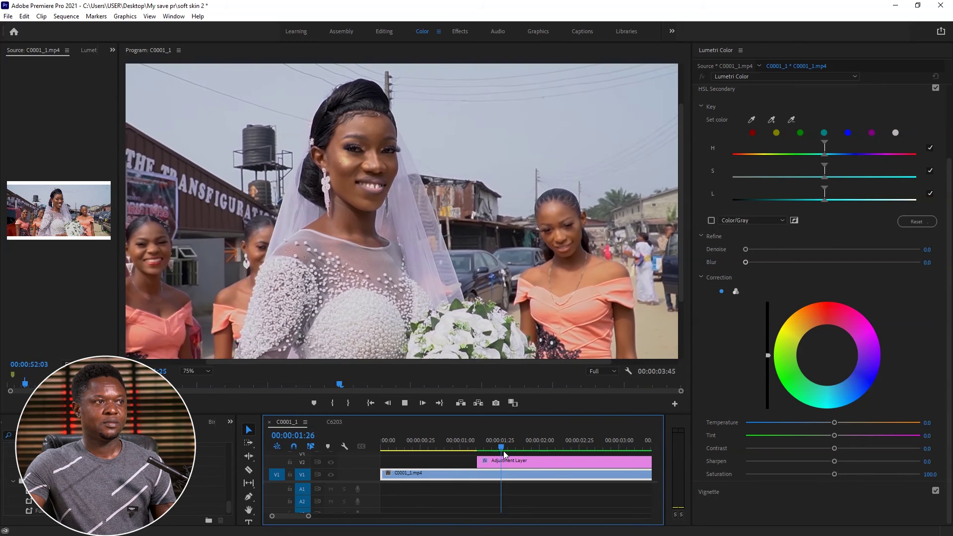
key("space")
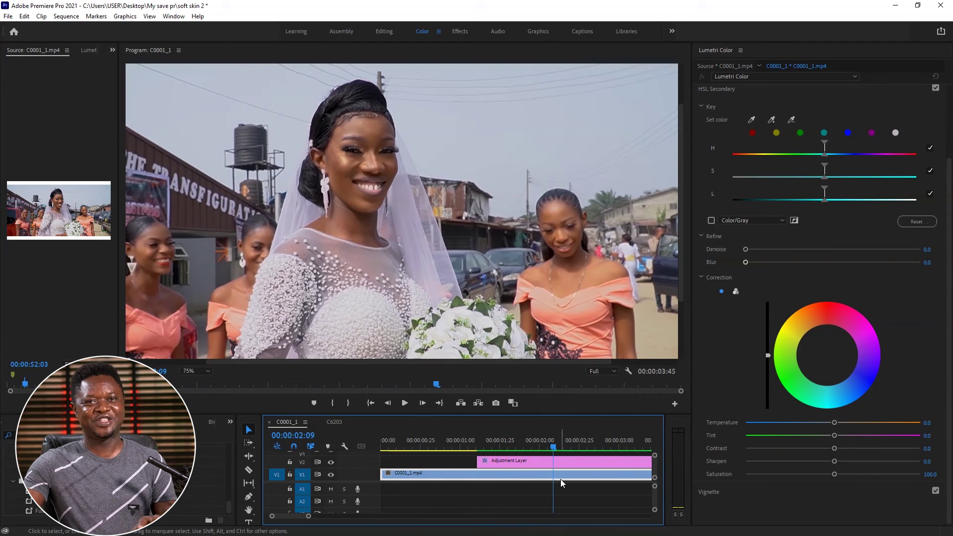
left_click_drag(551, 441, 416, 450)
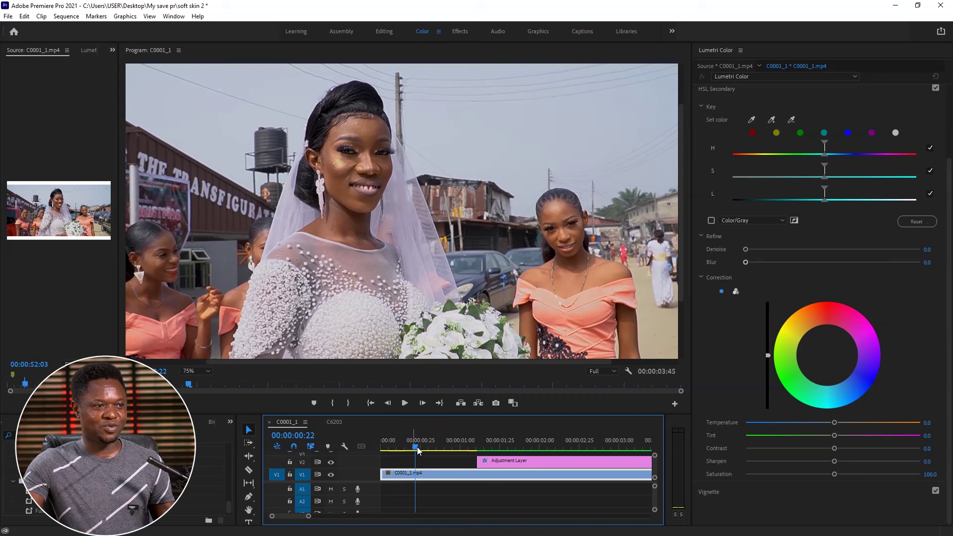
key("space")
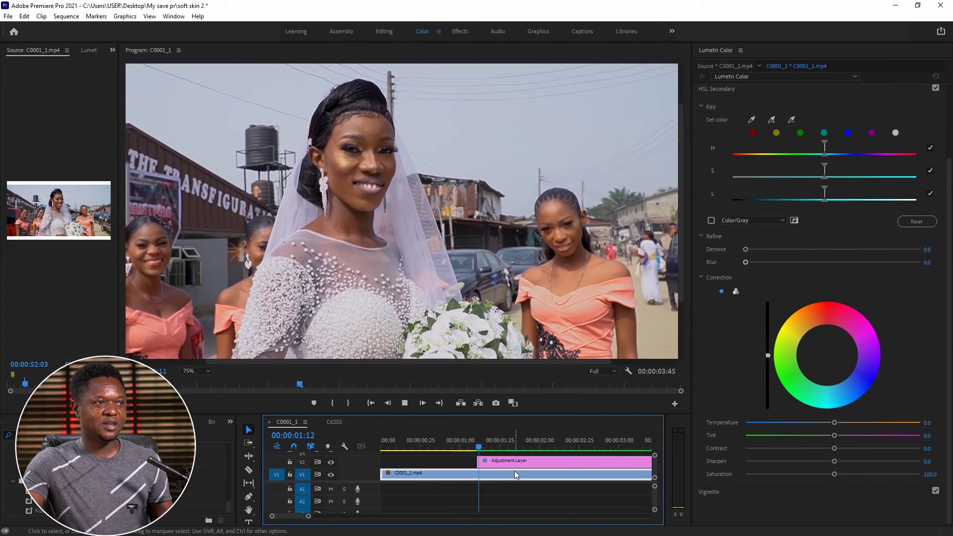
key("space")
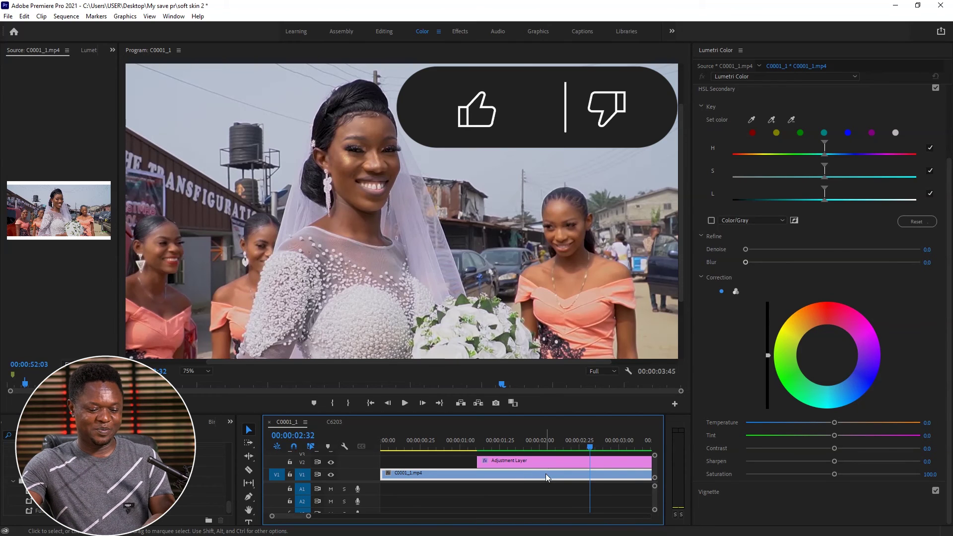
key("space")
left_click(446, 446)
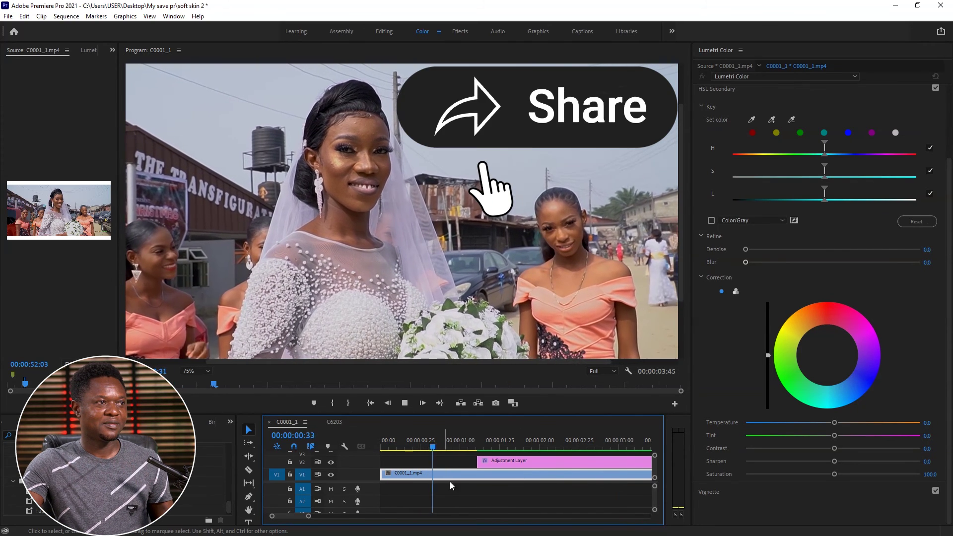